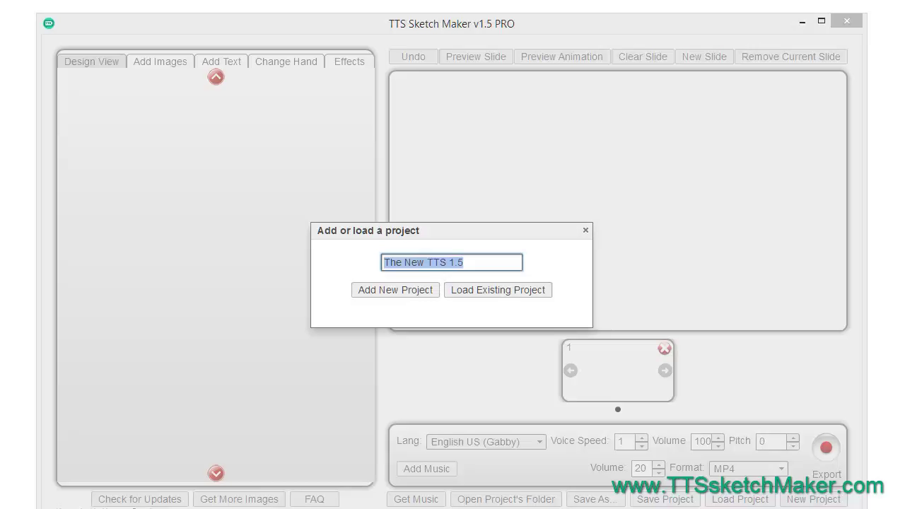
# Create the project 'The New TTS 1.5', opening the Accounting SVG image library.
pyautogui.click(390, 290)
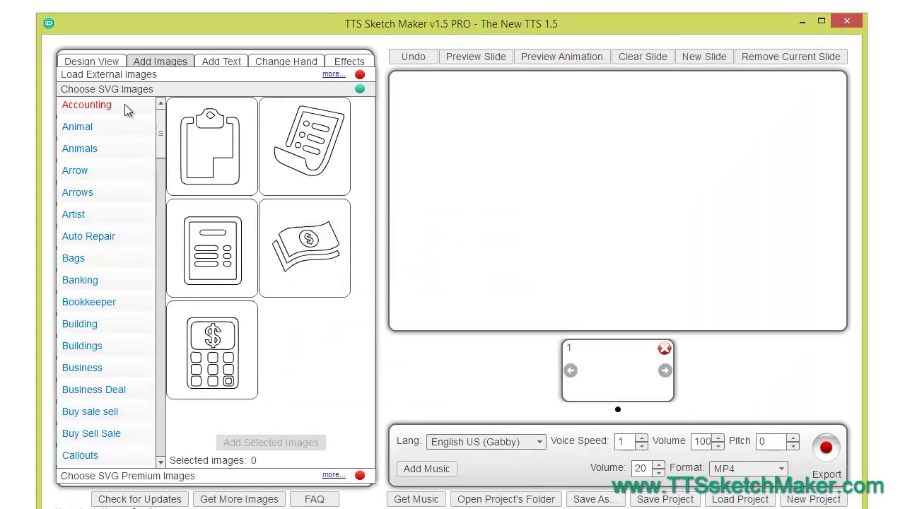
# Place the clipboard sketch on slide 1 and give it Gabby's voice saying 'Do you like my folder?'.
pyautogui.moveTo(205, 150); pyautogui.dragTo(612, 189)
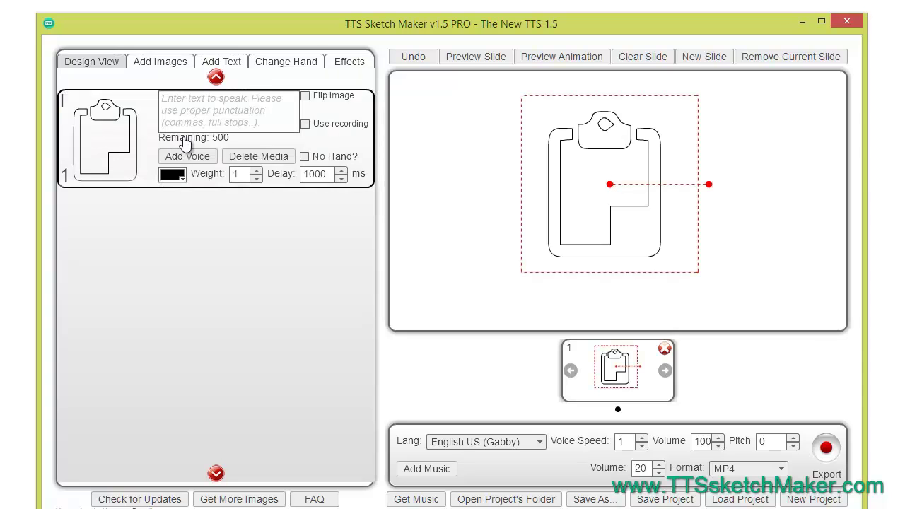
pyautogui.click(198, 115)
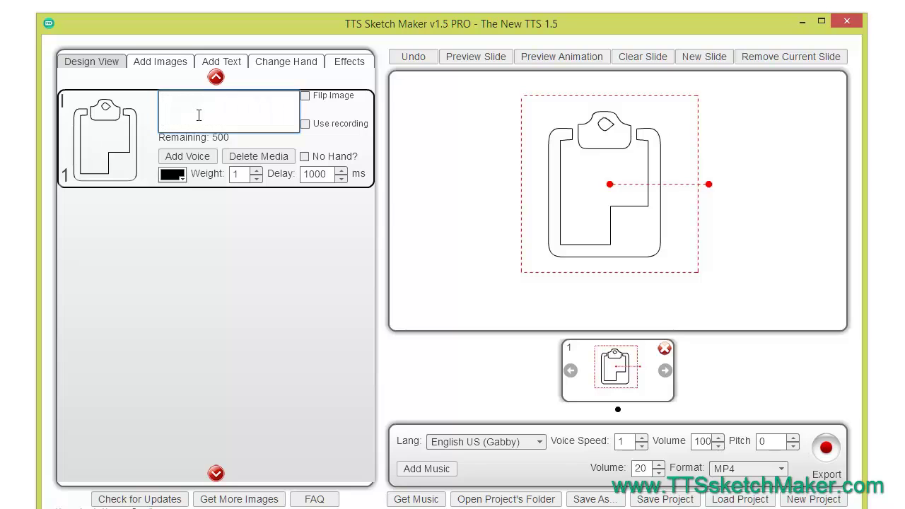
pyautogui.write('Do you like my fo')
pyautogui.write('lder')
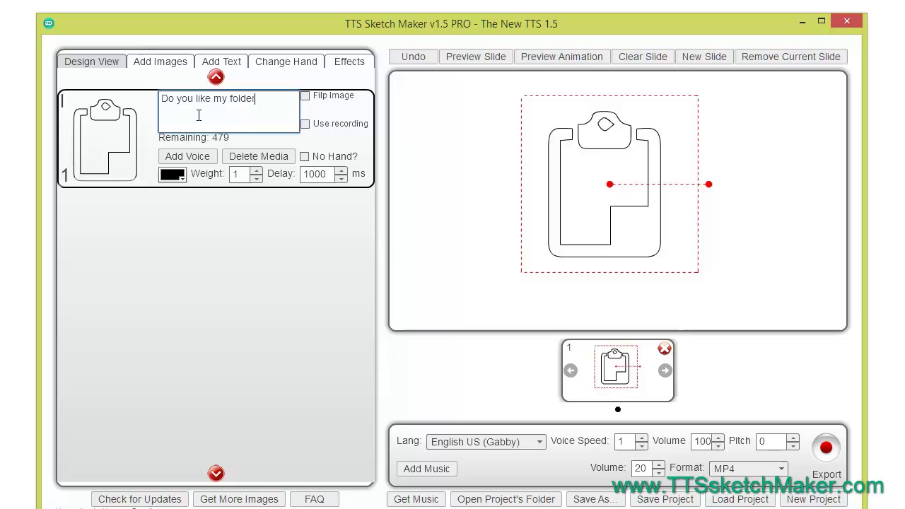
pyautogui.write('?')
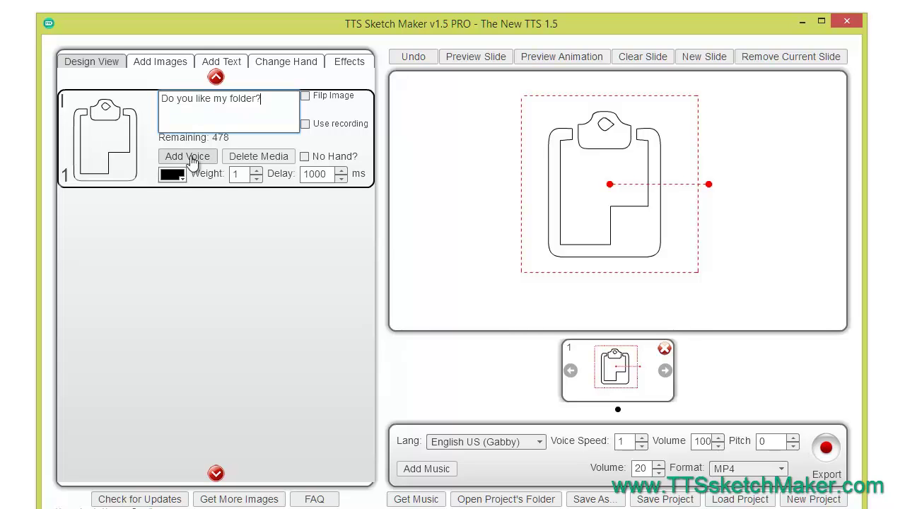
pyautogui.click(190, 157)
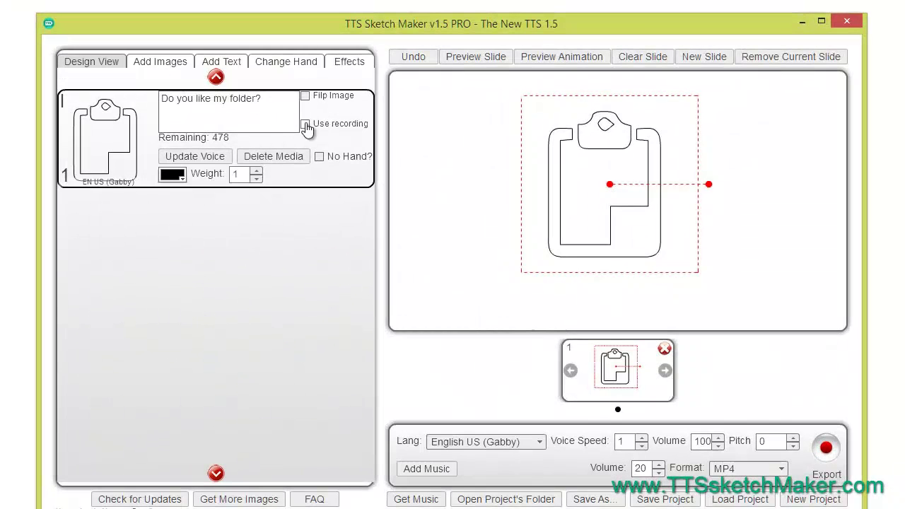
pyautogui.click(305, 125)
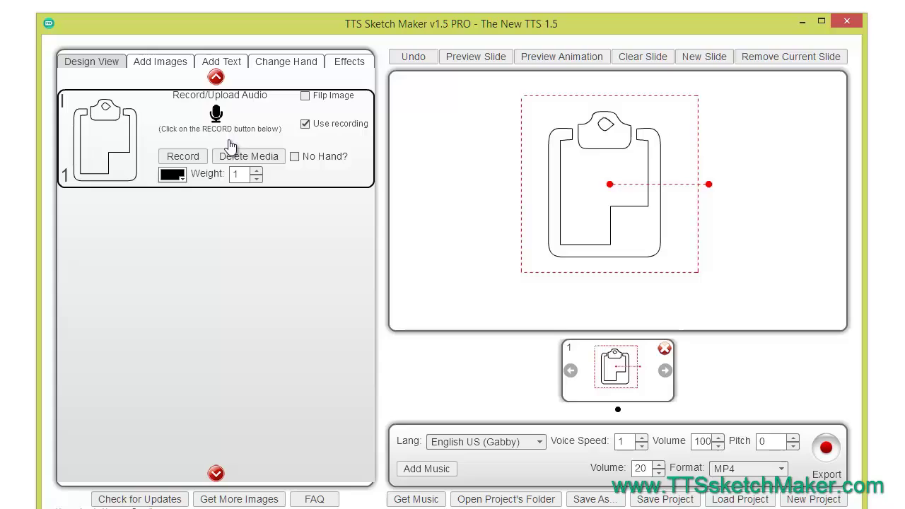
pyautogui.click(188, 156)
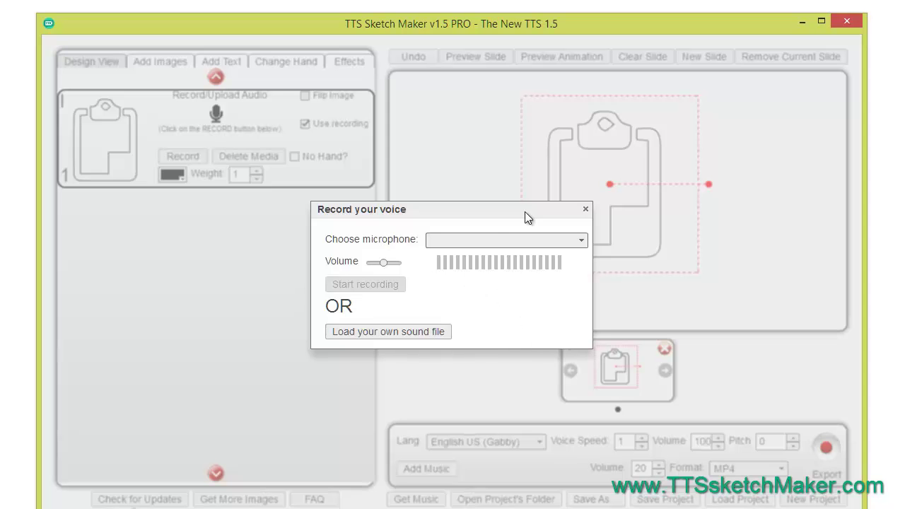
pyautogui.click(584, 210)
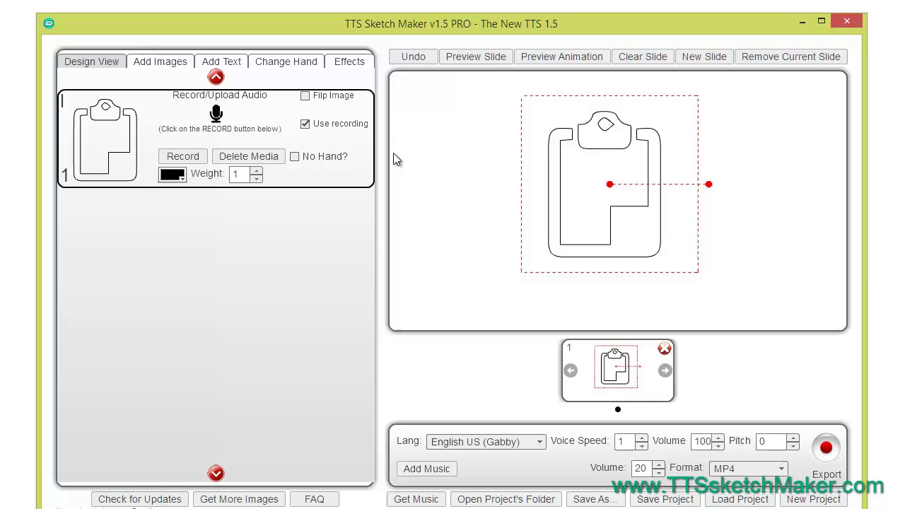
pyautogui.click(305, 125)
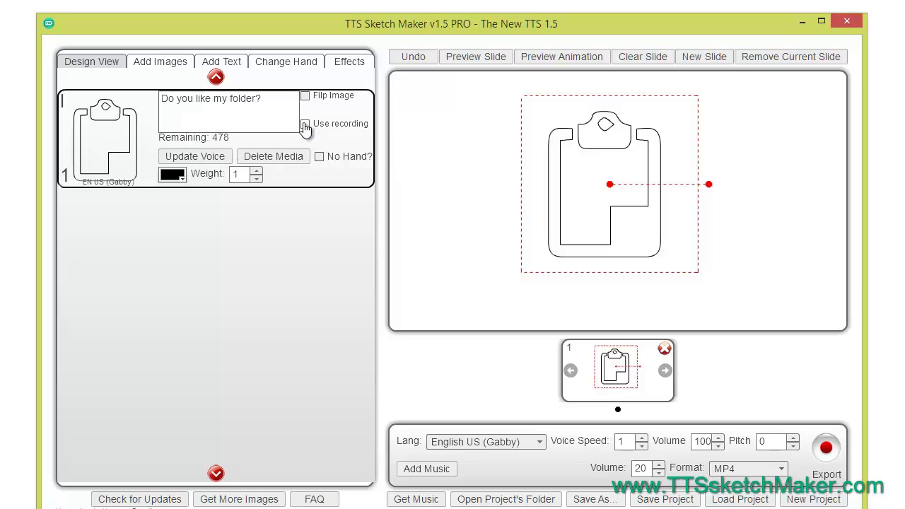
pyautogui.click(256, 172)
pyautogui.click(256, 172)
pyautogui.click(256, 172)
pyautogui.click(256, 172)
pyautogui.click(256, 172)
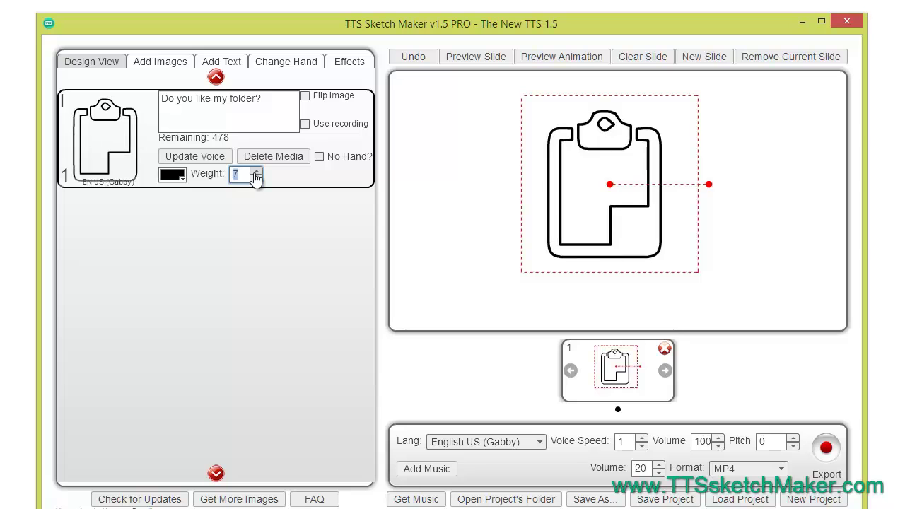
pyautogui.click(256, 172)
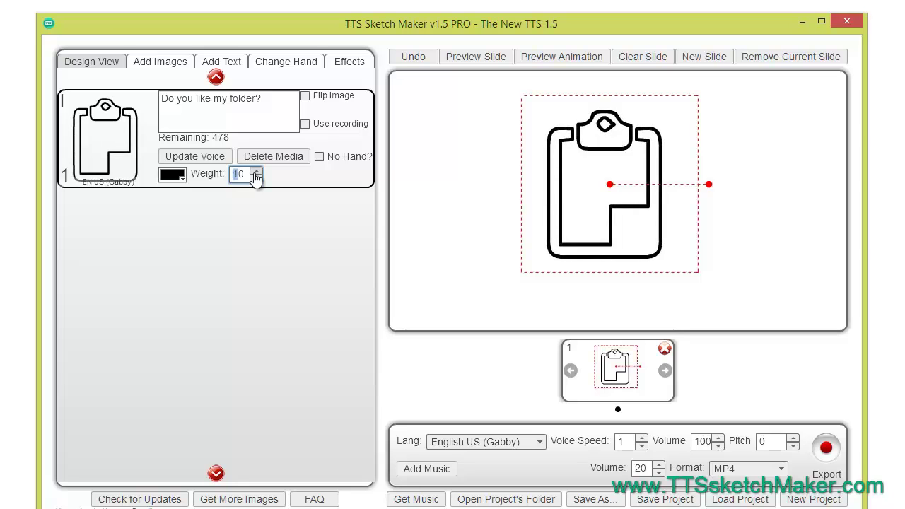
pyautogui.click(643, 437)
pyautogui.click(643, 438)
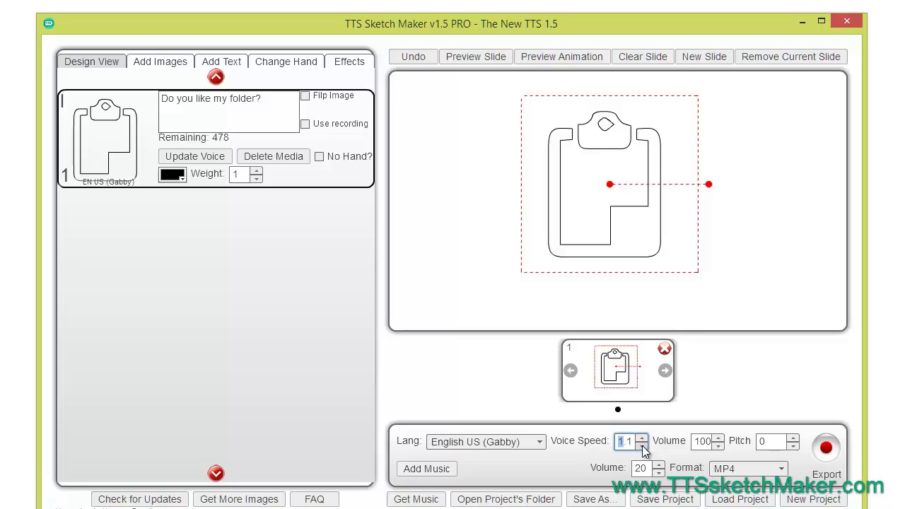
pyautogui.click(719, 437)
pyautogui.click(719, 438)
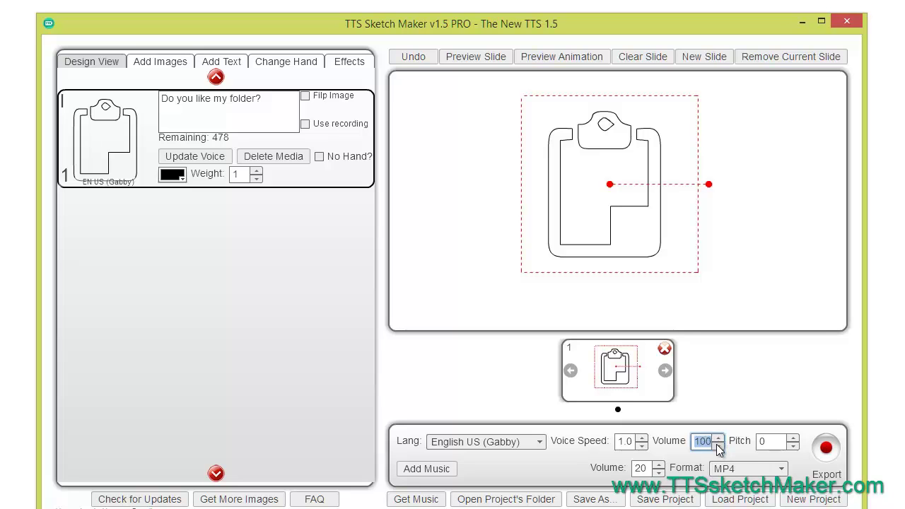
pyautogui.click(792, 437)
pyautogui.click(793, 438)
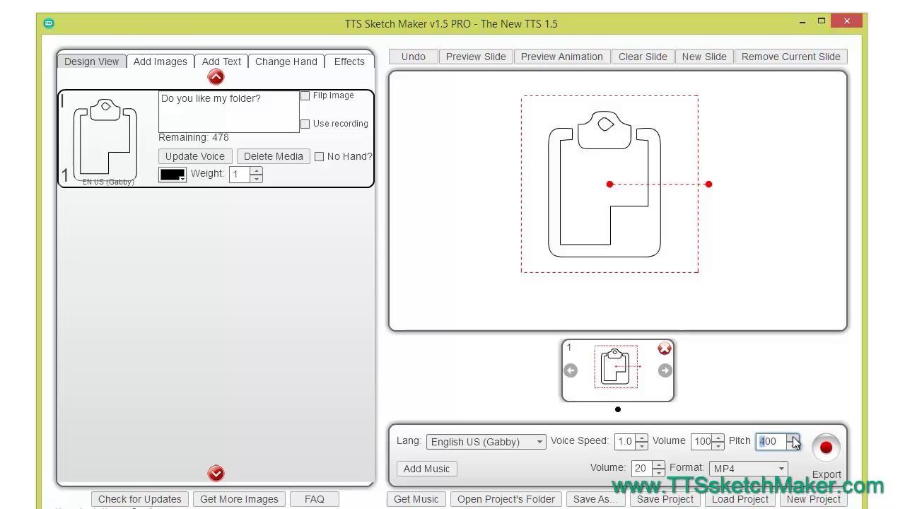
pyautogui.click(793, 445)
pyautogui.click(793, 444)
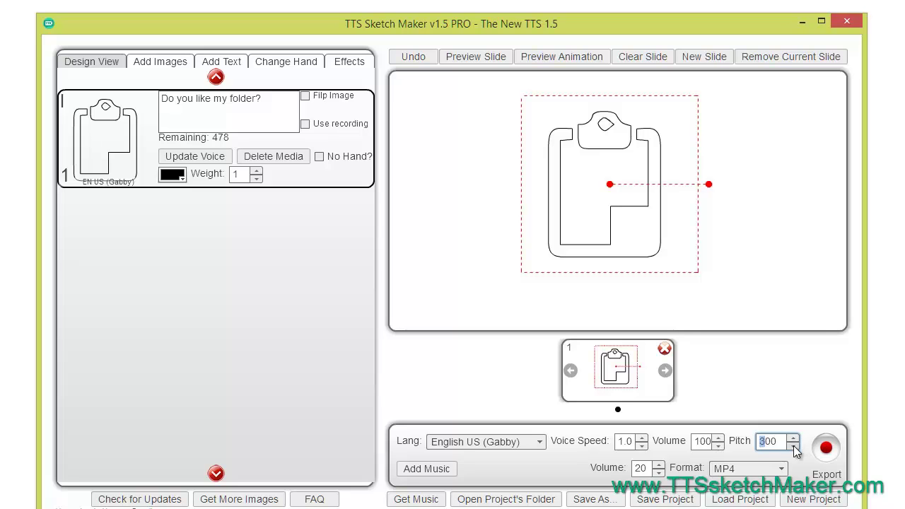
pyautogui.click(793, 446)
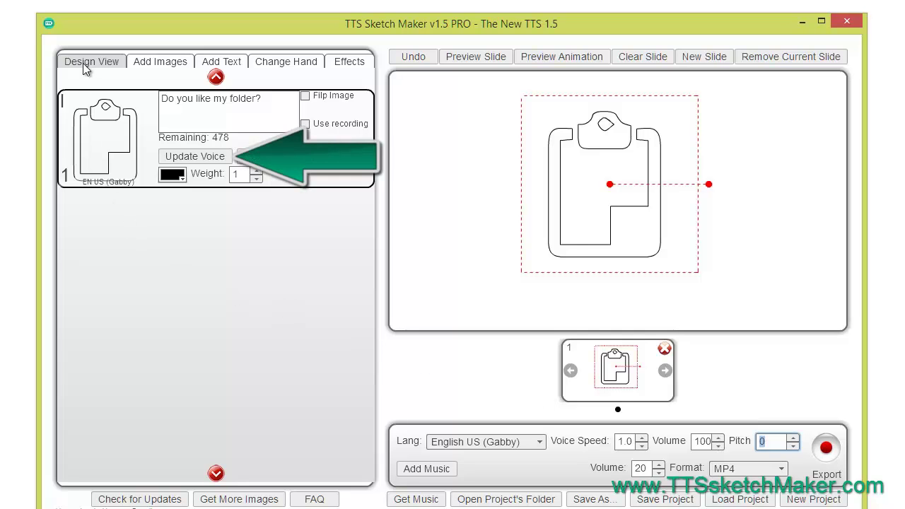
# Add a Gabby-voiced 'Hello there!' text item and drag it below the clipboard sketch.
pyautogui.click(221, 62)
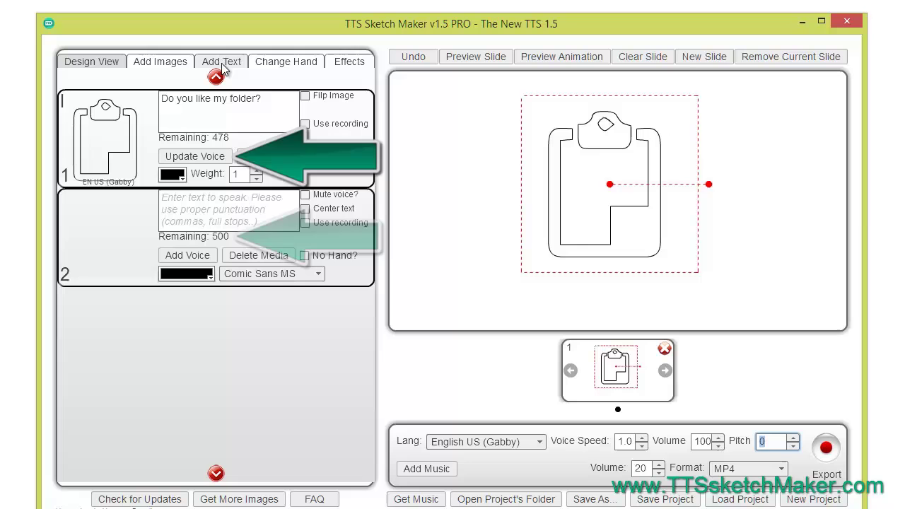
pyautogui.click(202, 215)
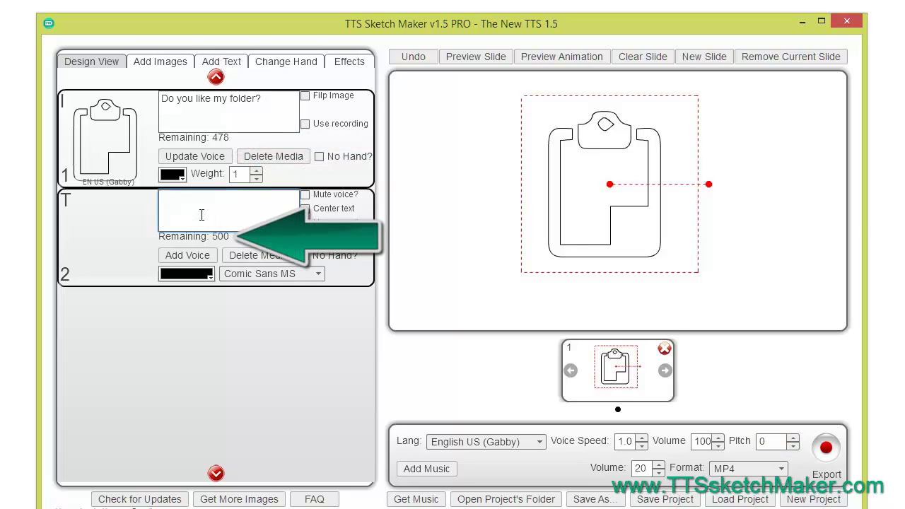
pyautogui.write('Hello ')
pyautogui.write('there!')
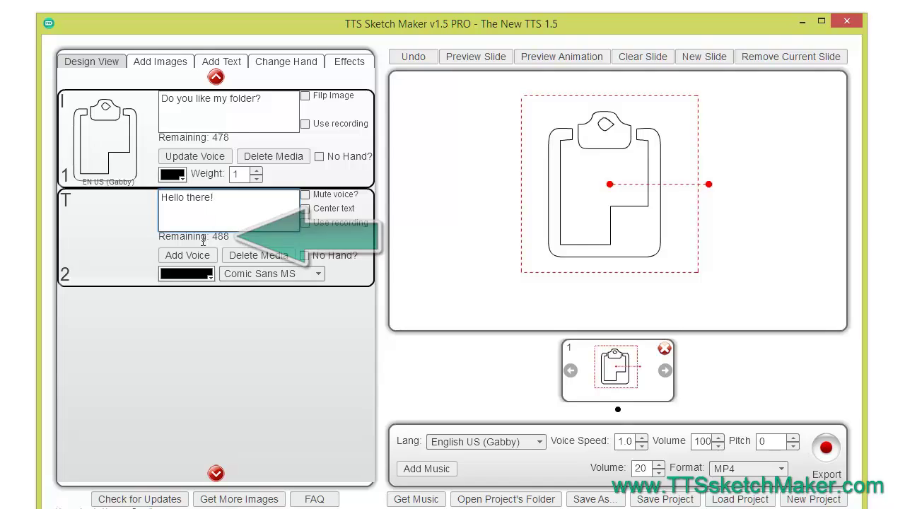
pyautogui.click(196, 252)
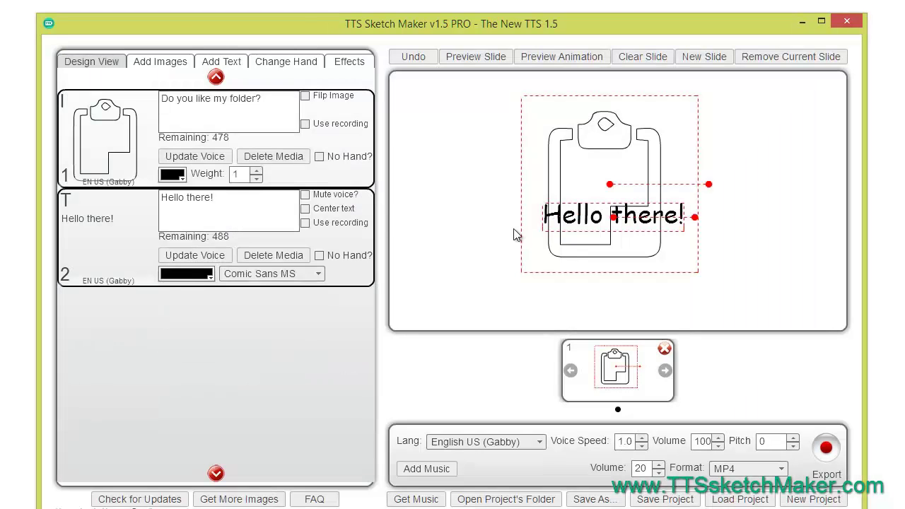
pyautogui.moveTo(613, 219); pyautogui.dragTo(614, 305)
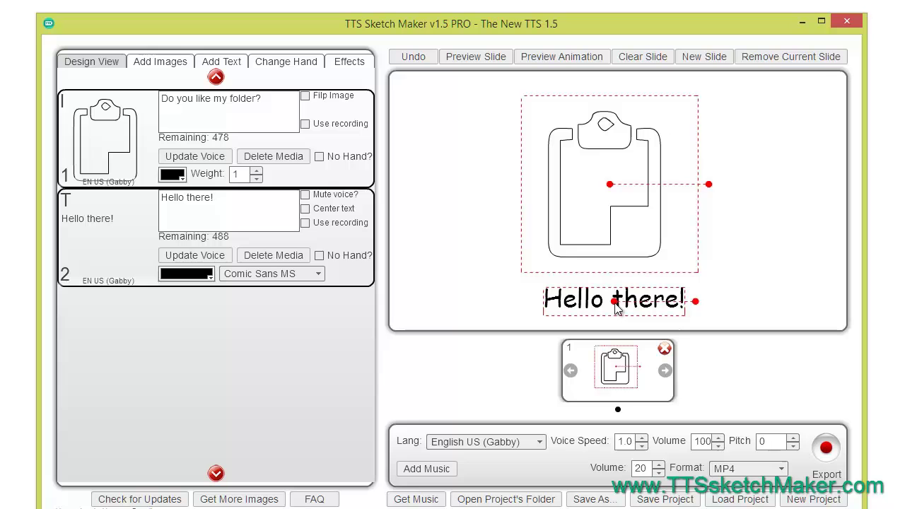
# Create slide 2 holding a Gabby-voiced 'How are you doing?' text item.
pyautogui.click(711, 60)
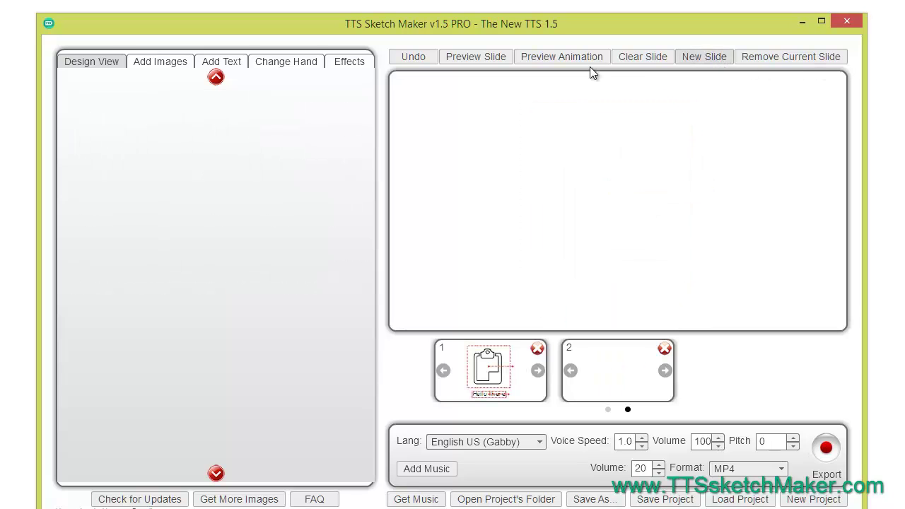
pyautogui.click(221, 63)
pyautogui.click(193, 107)
pyautogui.write('Ho')
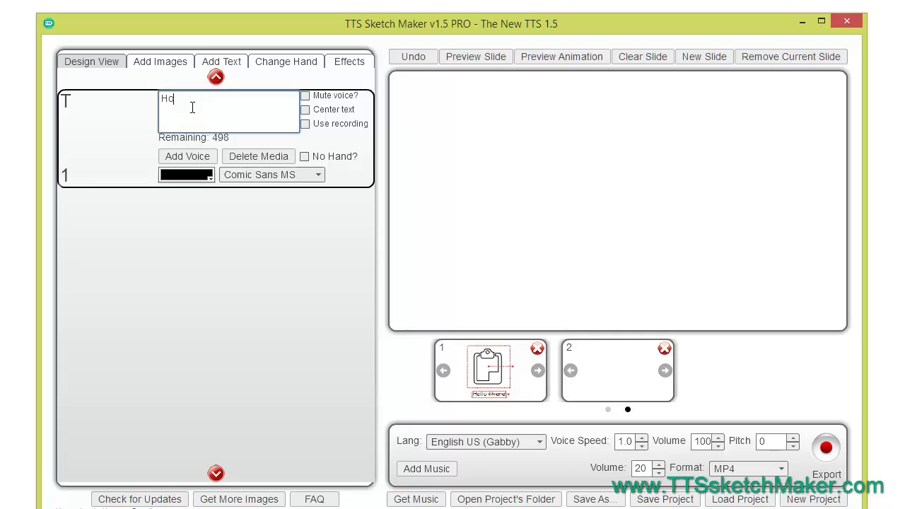
pyautogui.write('ou o')
pyautogui.click(181, 157)
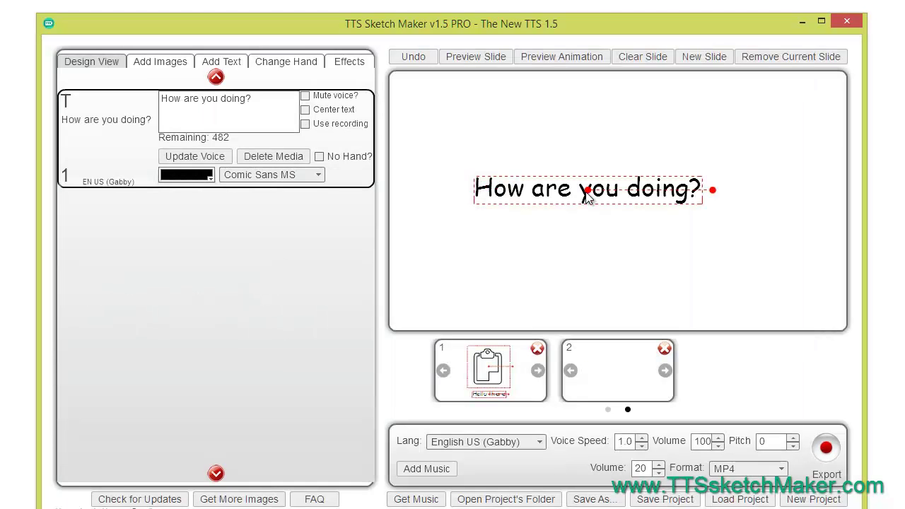
pyautogui.click(571, 372)
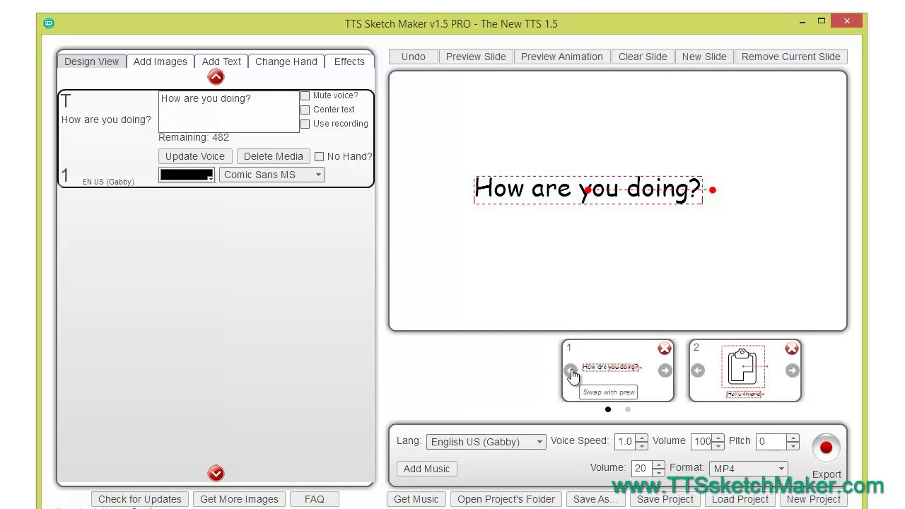
pyautogui.click(665, 373)
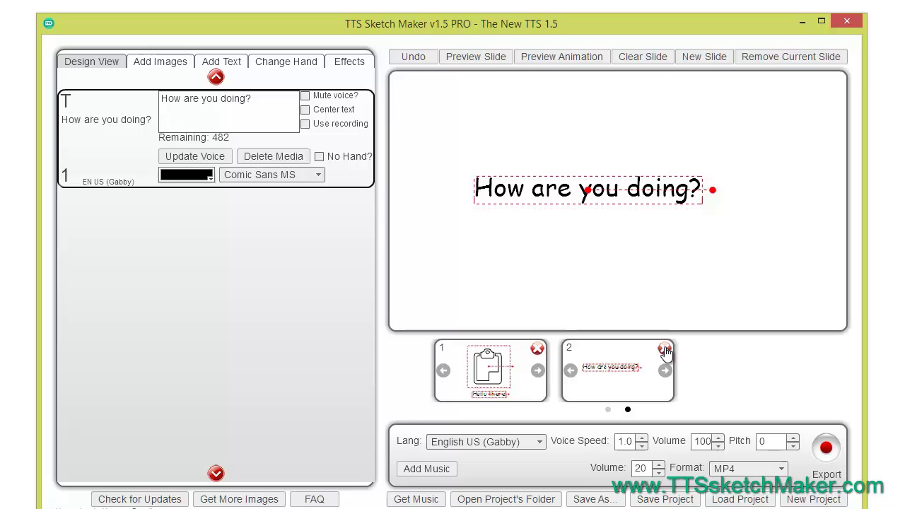
pyautogui.click(665, 349)
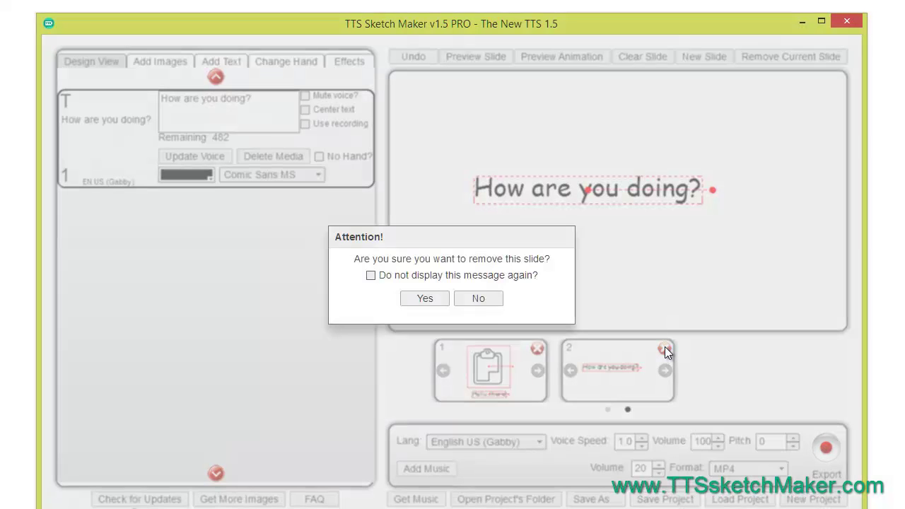
pyautogui.click(425, 298)
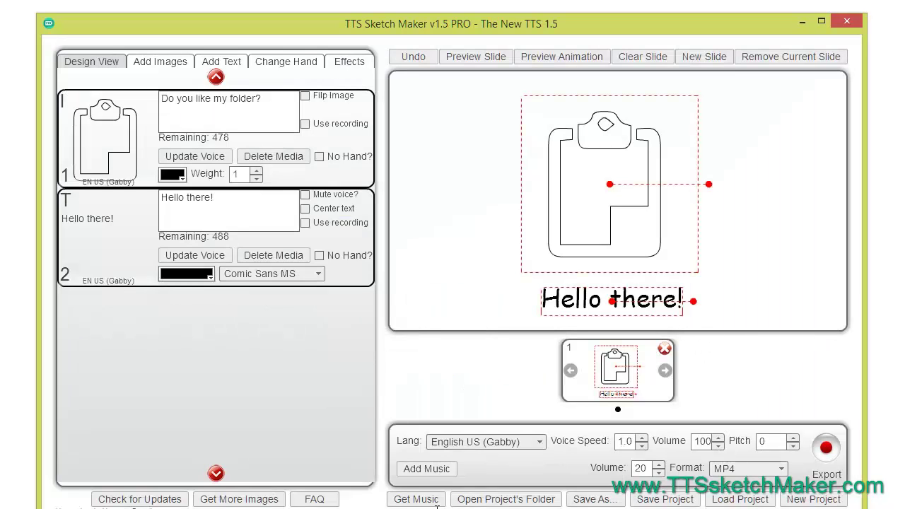
pyautogui.click(586, 500)
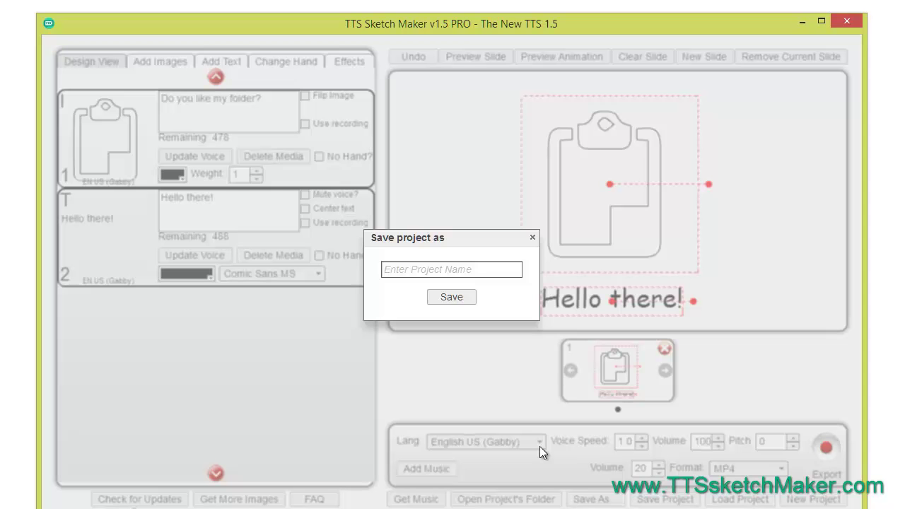
pyautogui.click(533, 238)
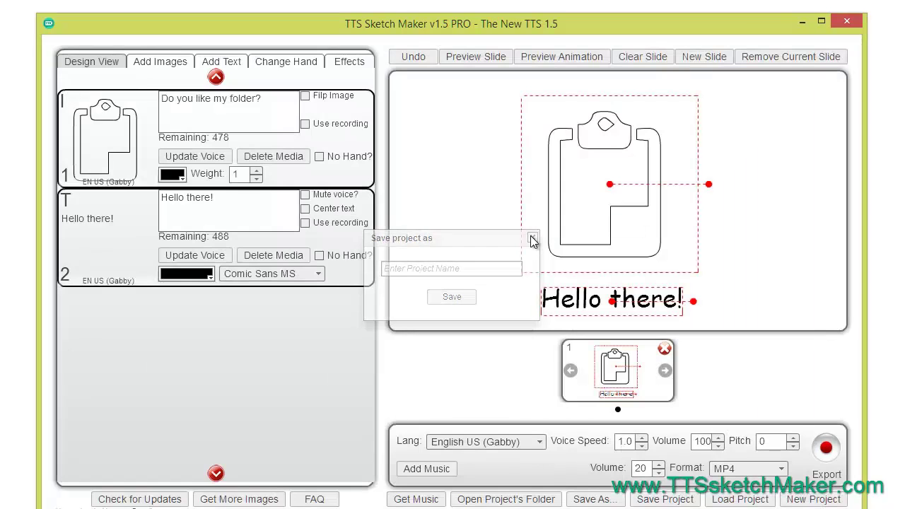
pyautogui.click(285, 64)
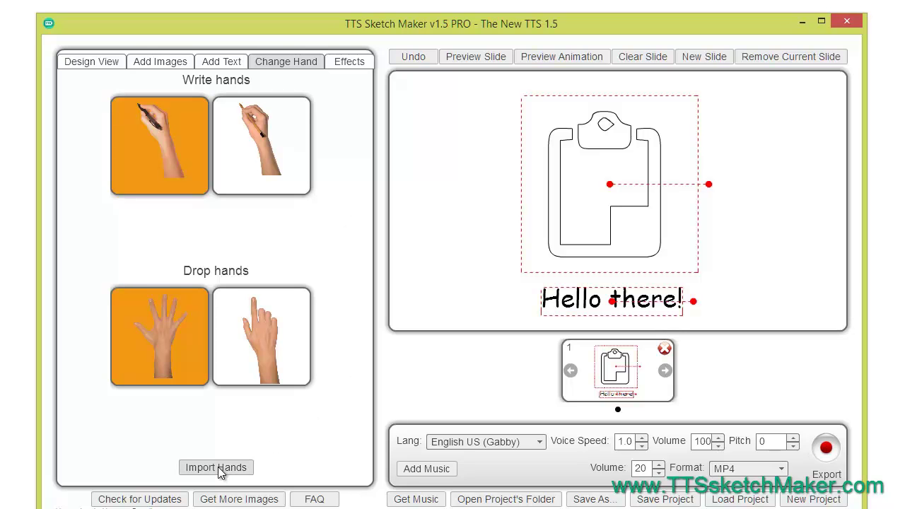
pyautogui.click(346, 61)
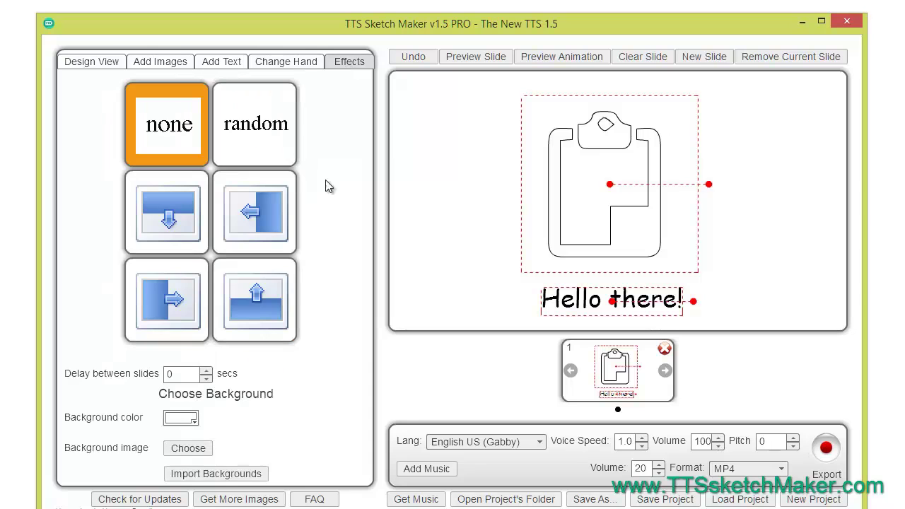
pyautogui.click(206, 374)
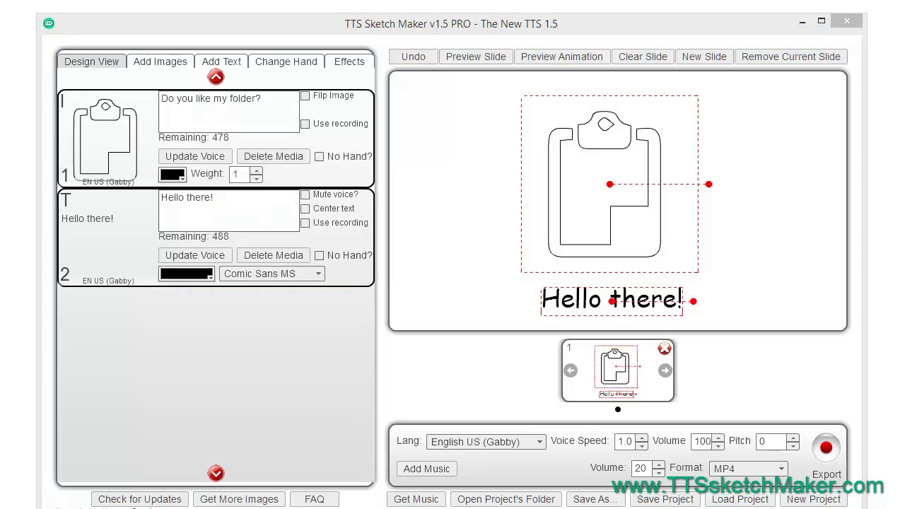
# Drag tts-sketch-maker-logo from the Explorer folder into the Image Bin via Load External Images.
pyautogui.click(165, 63)
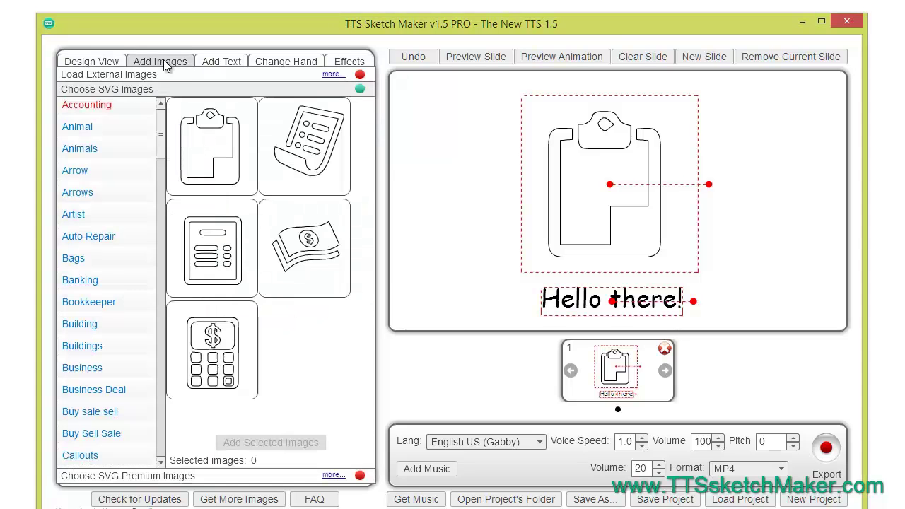
pyautogui.click(151, 76)
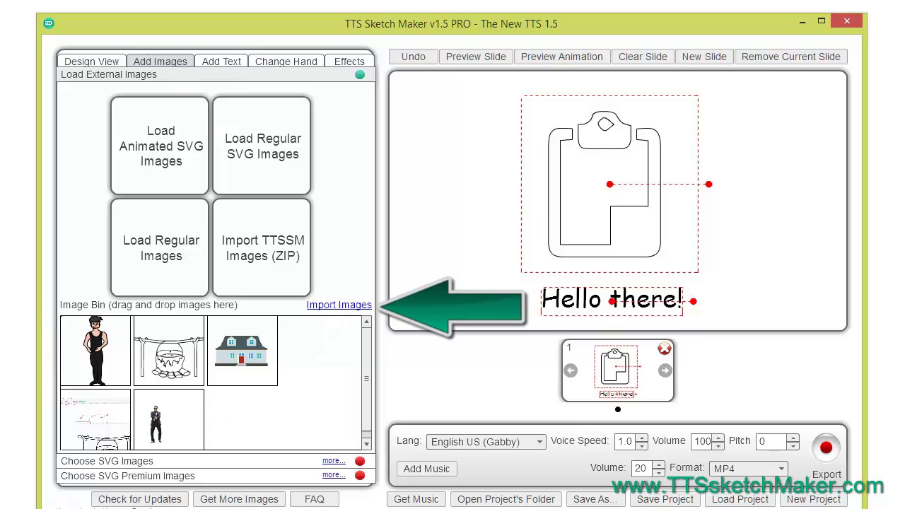
pyautogui.moveTo(163, 129); pyautogui.dragTo(525, 117)
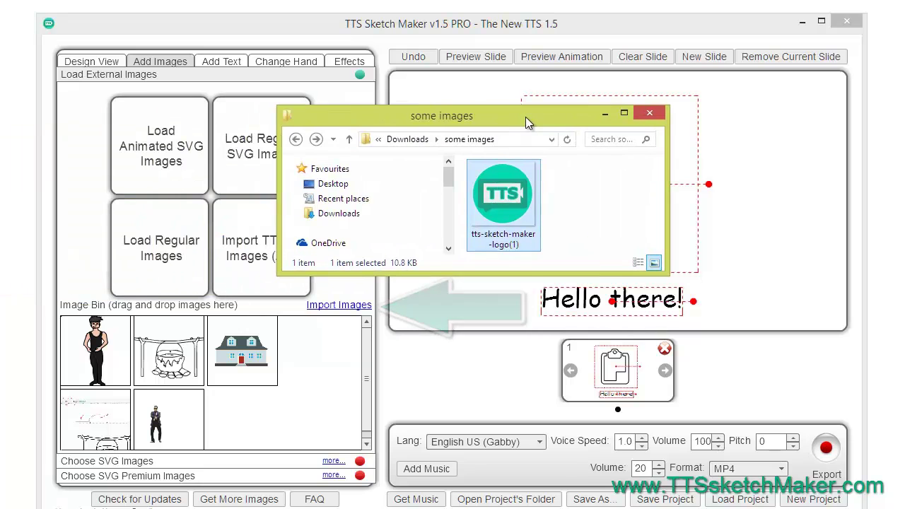
pyautogui.moveTo(515, 197); pyautogui.dragTo(249, 459)
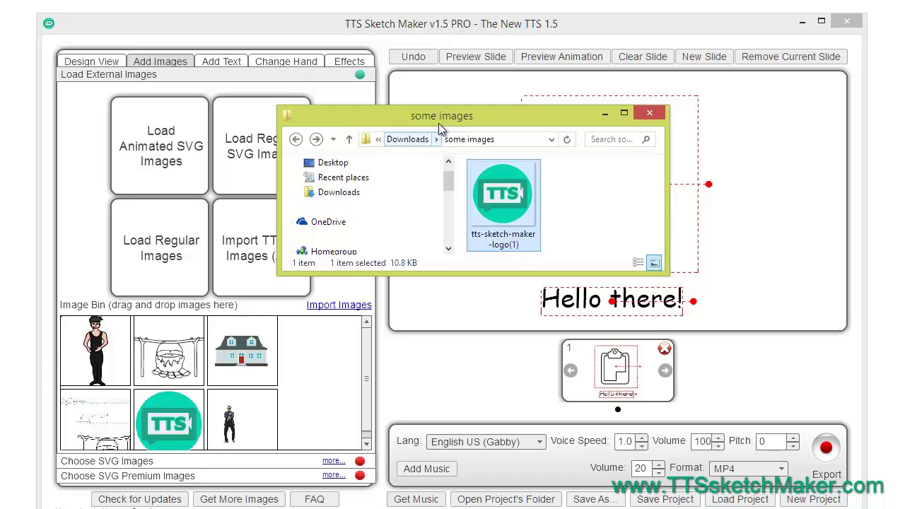
pyautogui.moveTo(439, 115); pyautogui.dragTo(7, 209)
# Back in Design View, scroll through the voice languages and keep English US (Gabby).
pyautogui.click(92, 61)
pyautogui.click(539, 441)
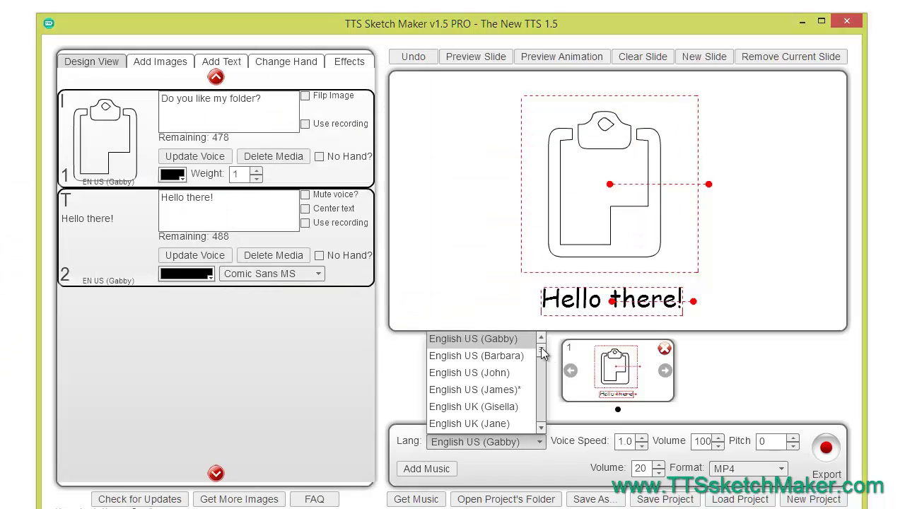
pyautogui.scroll(-1, 542, 352)
pyautogui.moveTo(543, 354); pyautogui.dragTo(543, 362)
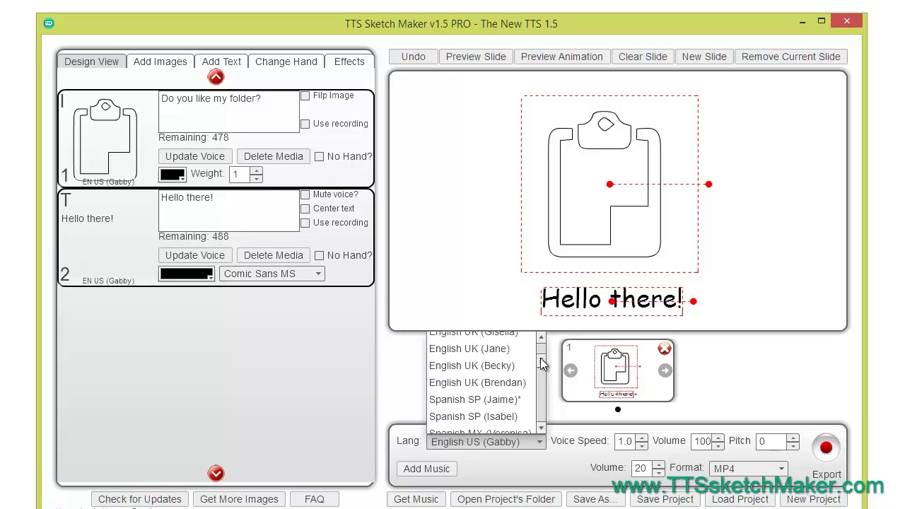
pyautogui.moveTo(542, 362); pyautogui.dragTo(541, 421)
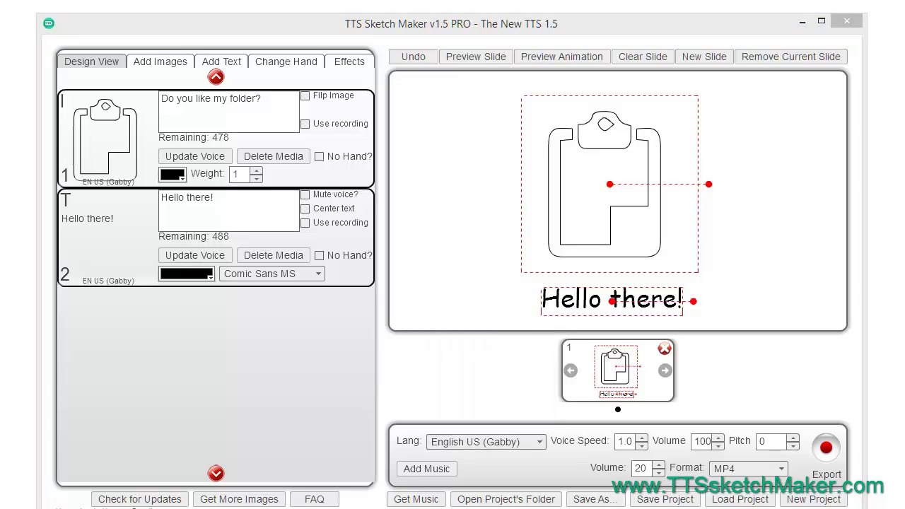
# Preview slide 1, then run a brief test video export from the Effects settings.
pyautogui.click(479, 57)
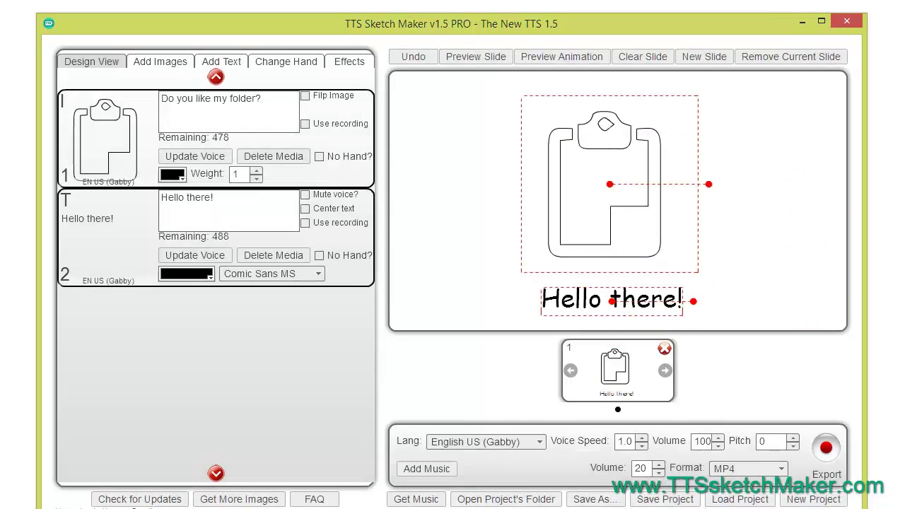
pyautogui.click(349, 62)
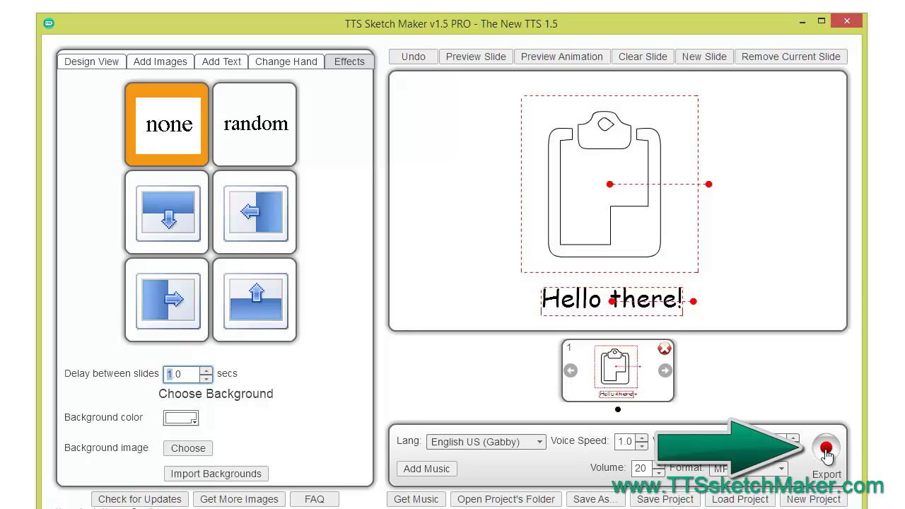
pyautogui.click(827, 451)
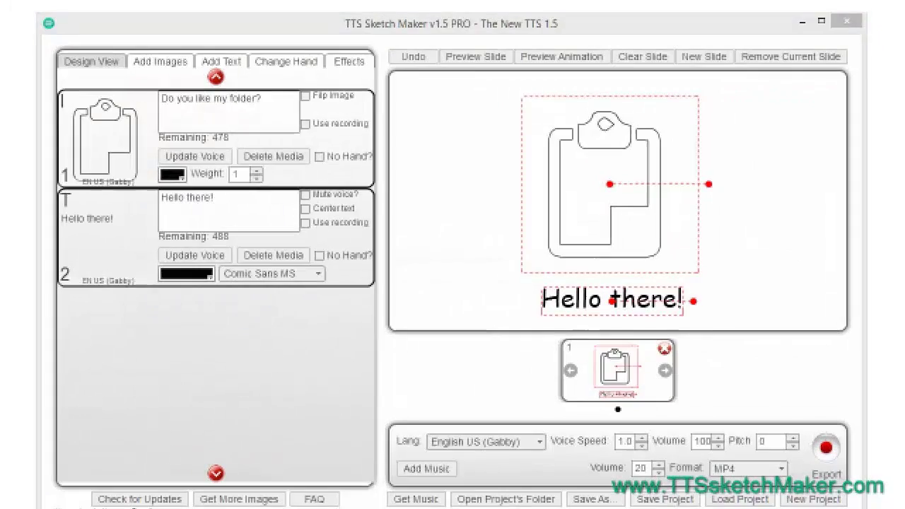
pyautogui.click(333, 64)
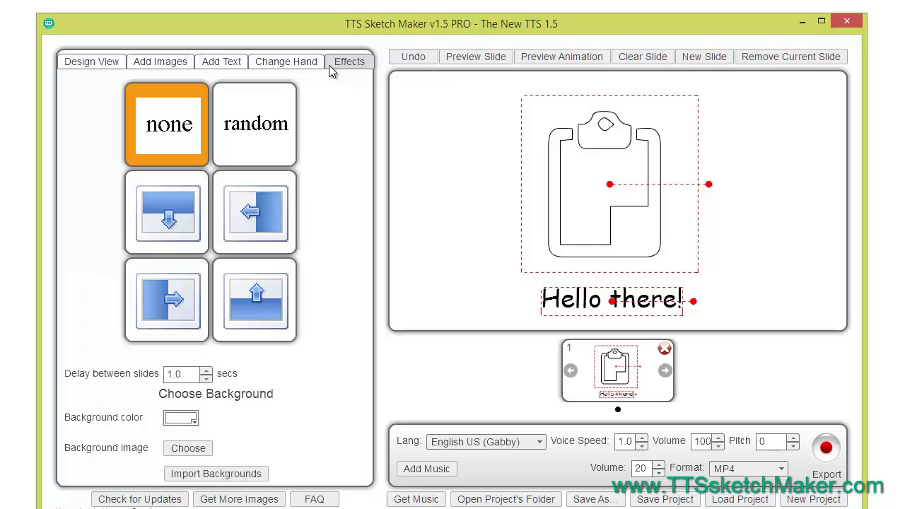
# Replace a trial City background with Cold-Mountains, then shift the clipboard left and caption right.
pyautogui.click(186, 449)
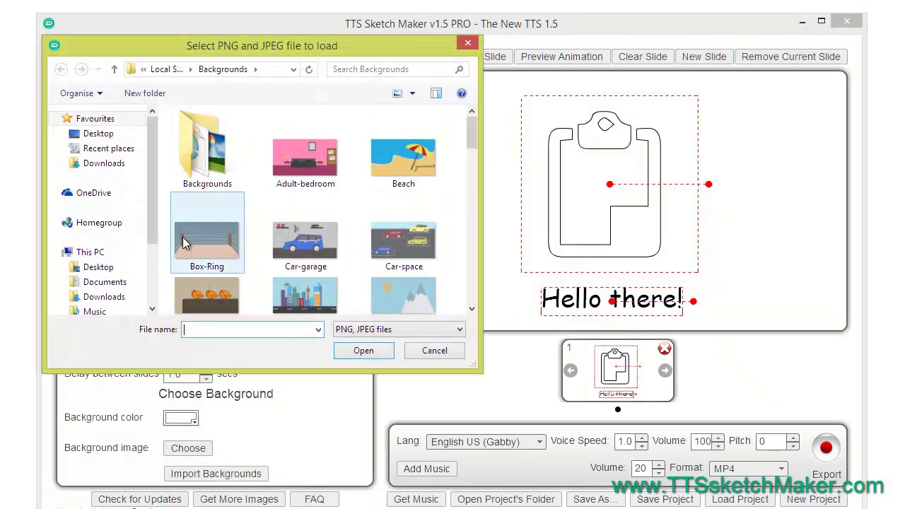
pyautogui.click(306, 293)
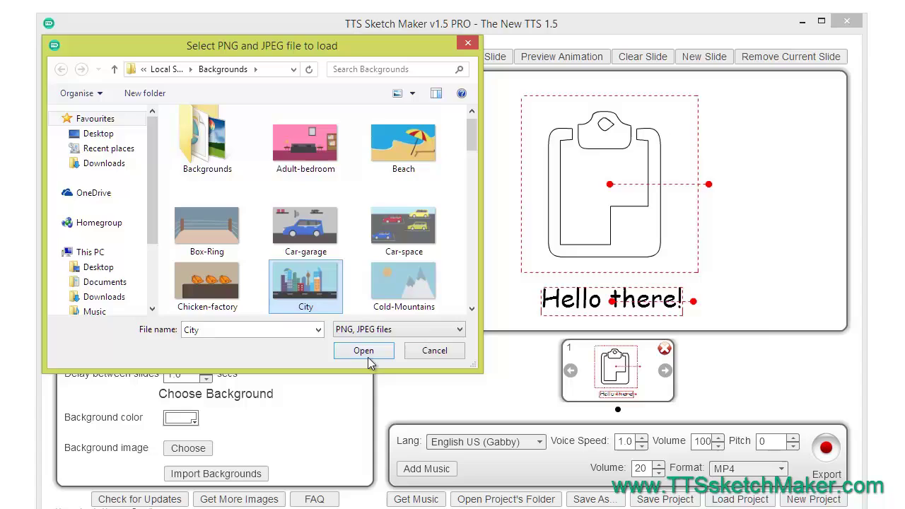
pyautogui.click(363, 350)
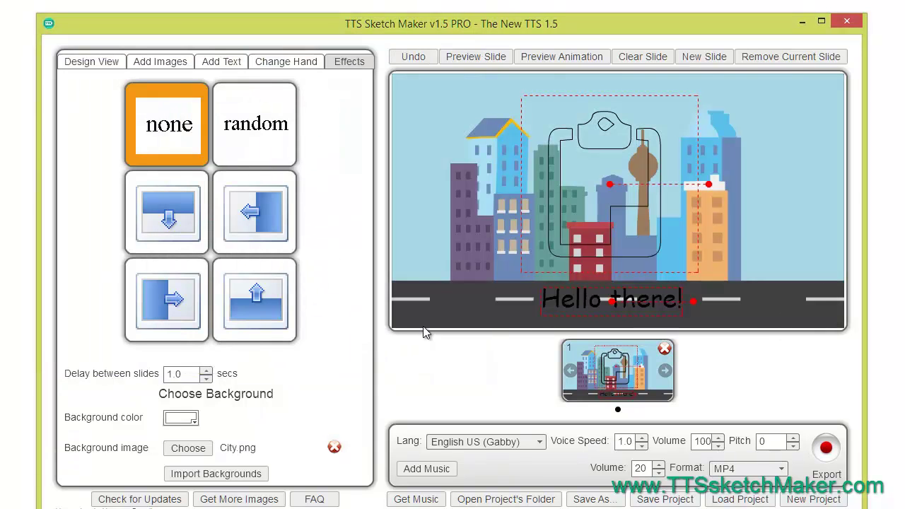
pyautogui.click(334, 447)
pyautogui.click(188, 448)
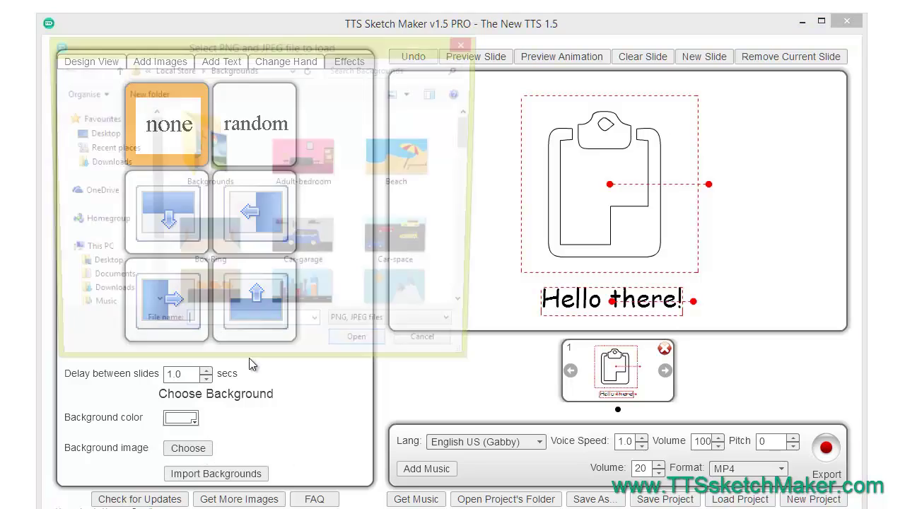
pyautogui.click(415, 301)
pyautogui.click(372, 351)
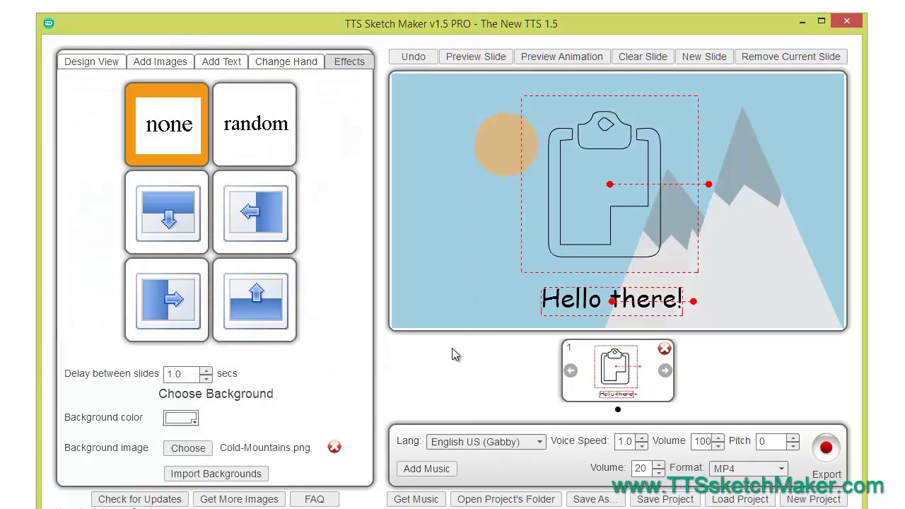
pyautogui.moveTo(610, 184); pyautogui.dragTo(480, 231)
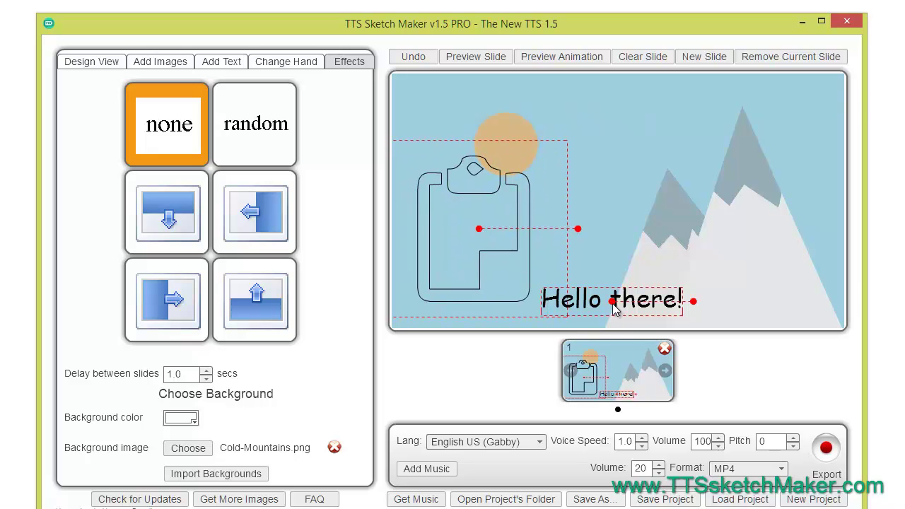
pyautogui.moveTo(612, 303); pyautogui.dragTo(716, 288)
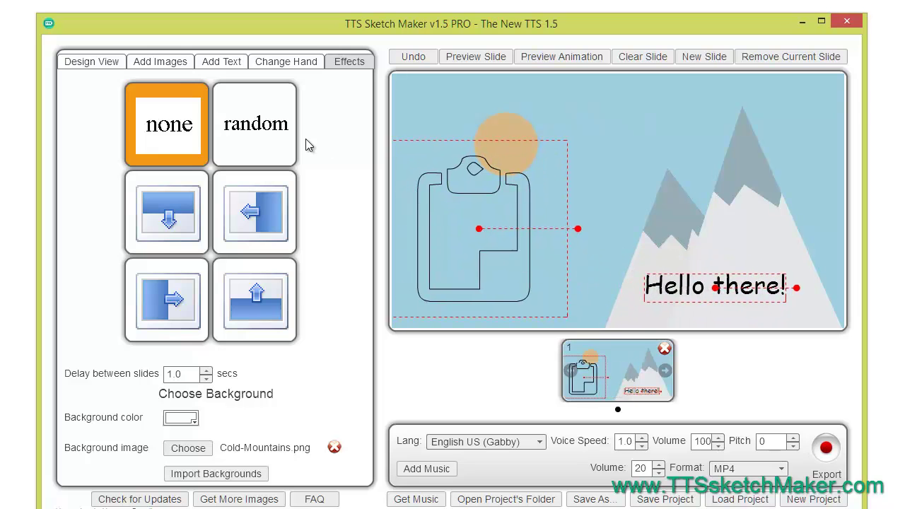
# Place an Airplane Pilot premium character on slide 1 and voice it saying 'See you soon!'.
pyautogui.click(152, 64)
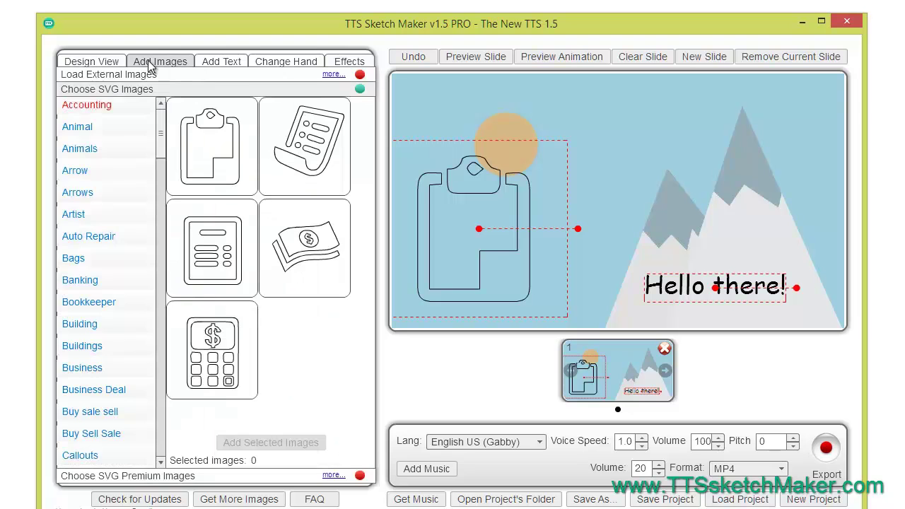
pyautogui.click(171, 476)
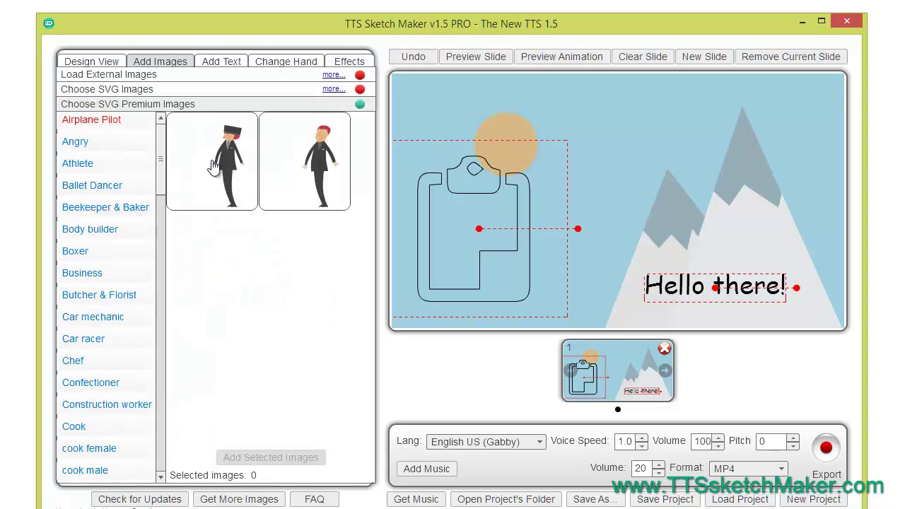
pyautogui.moveTo(213, 165); pyautogui.dragTo(599, 255)
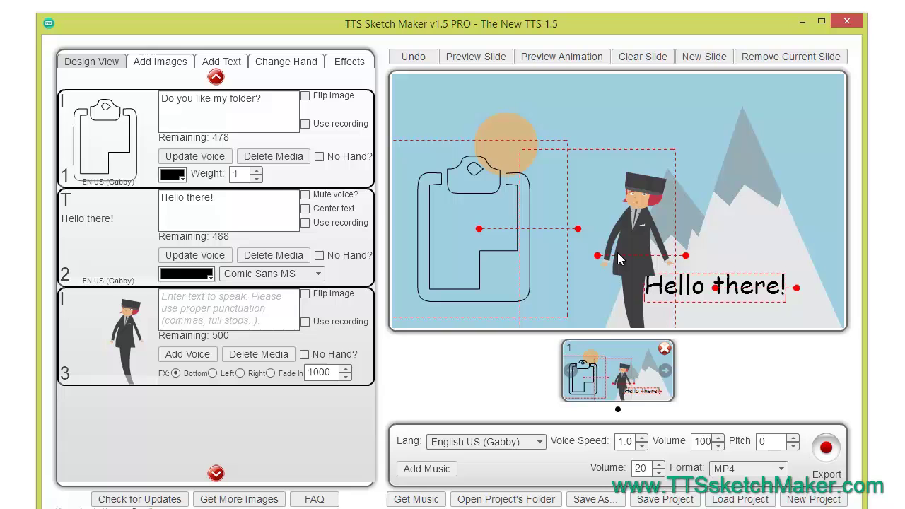
pyautogui.moveTo(598, 256); pyautogui.dragTo(568, 226)
pyautogui.click(201, 299)
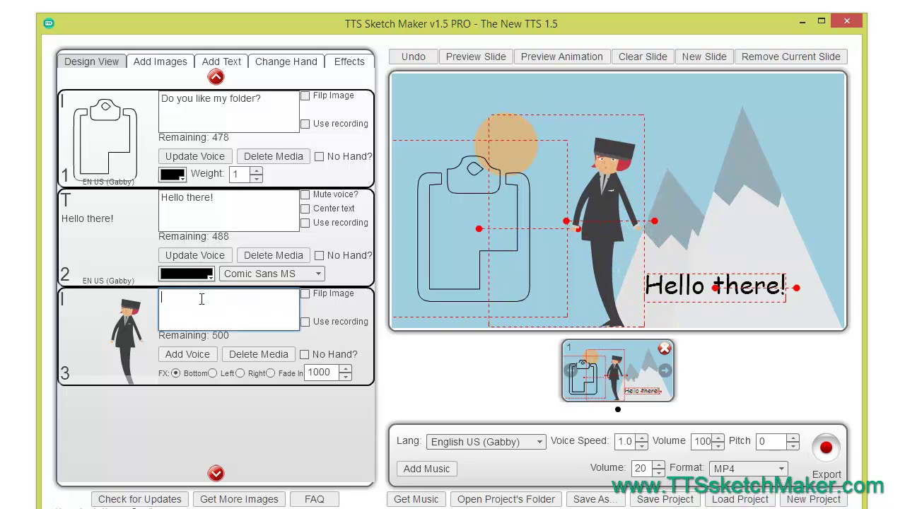
pyautogui.write('See ')
pyautogui.write('you soon!')
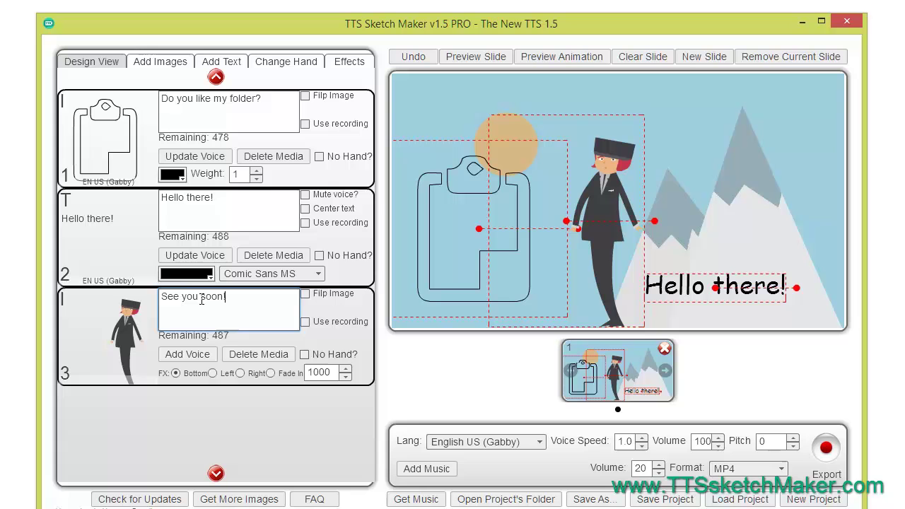
pyautogui.click(200, 351)
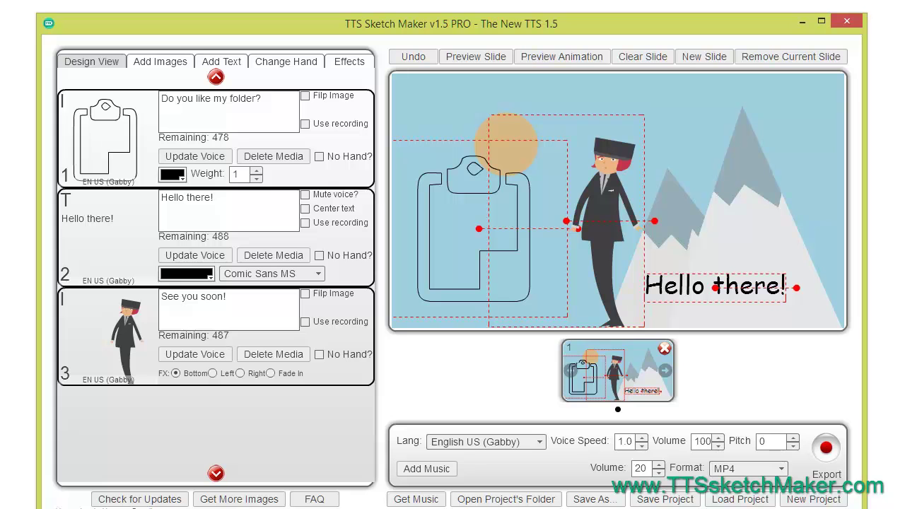
pyautogui.click(471, 57)
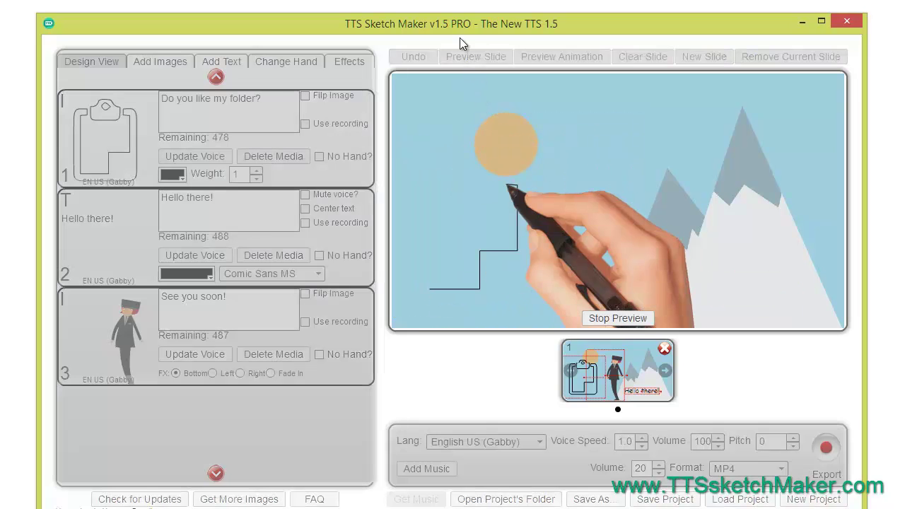